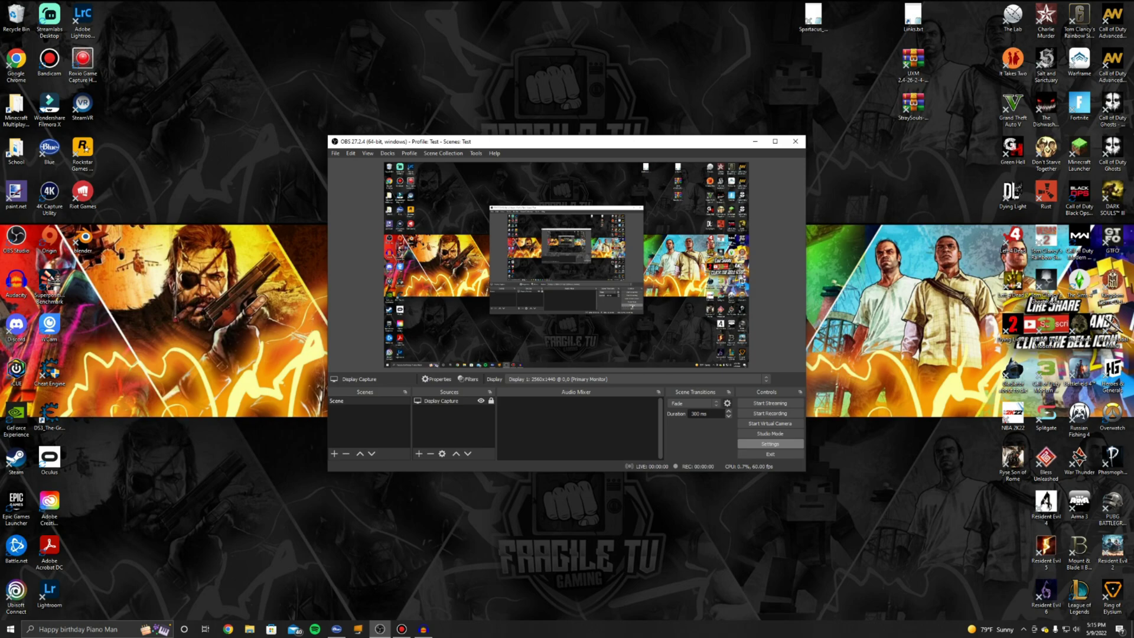
Open the video settings and review the available base canvas resolutions.
{"action": "left_click", "coordinate": [750, 446]}
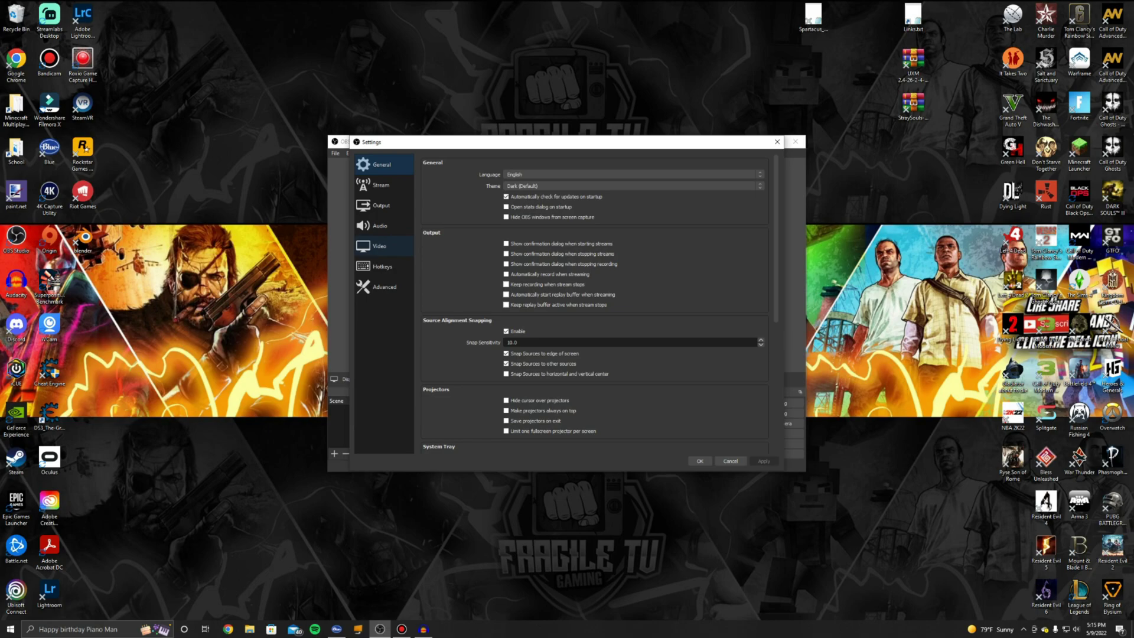
{"action": "left_click", "coordinate": [379, 245]}
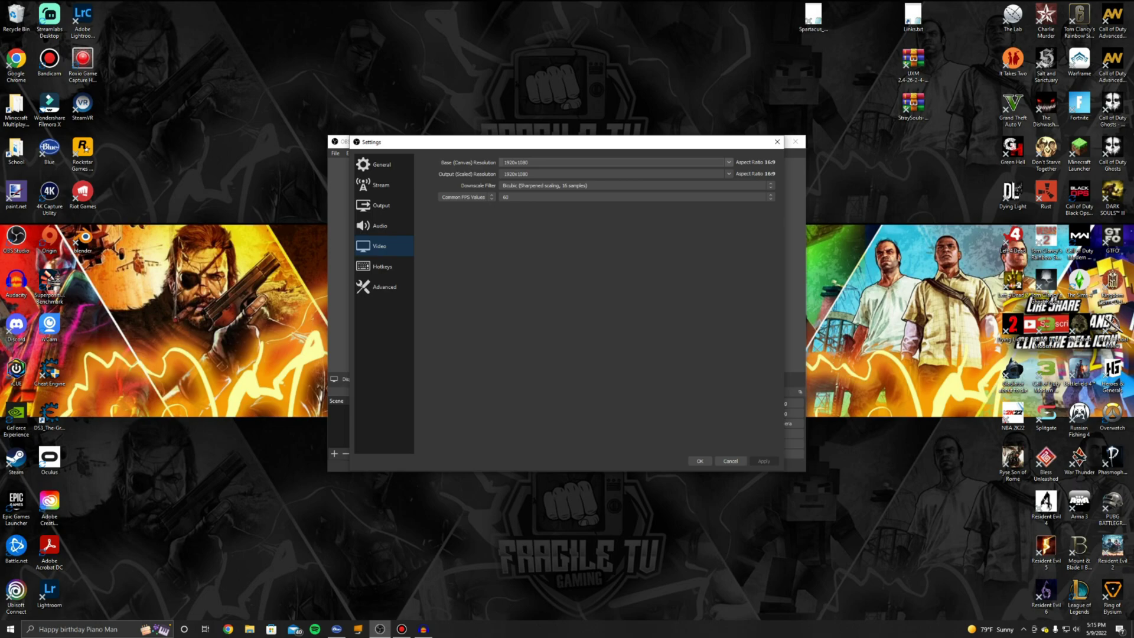
{"action": "left_click", "coordinate": [728, 162]}
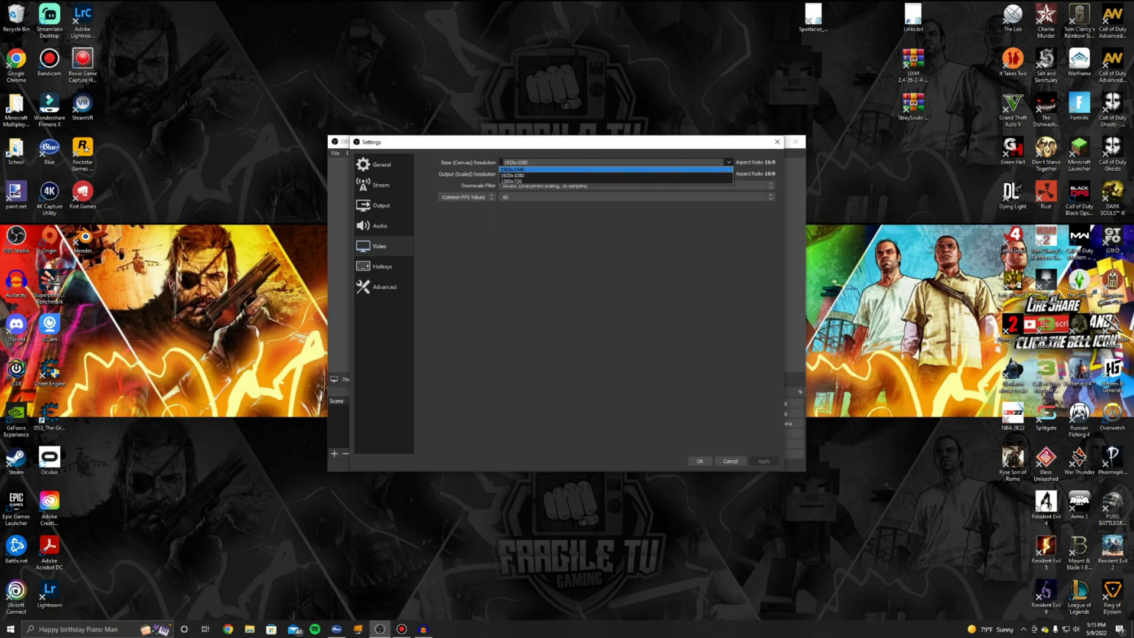
{"action": "key", "text": "Escape"}
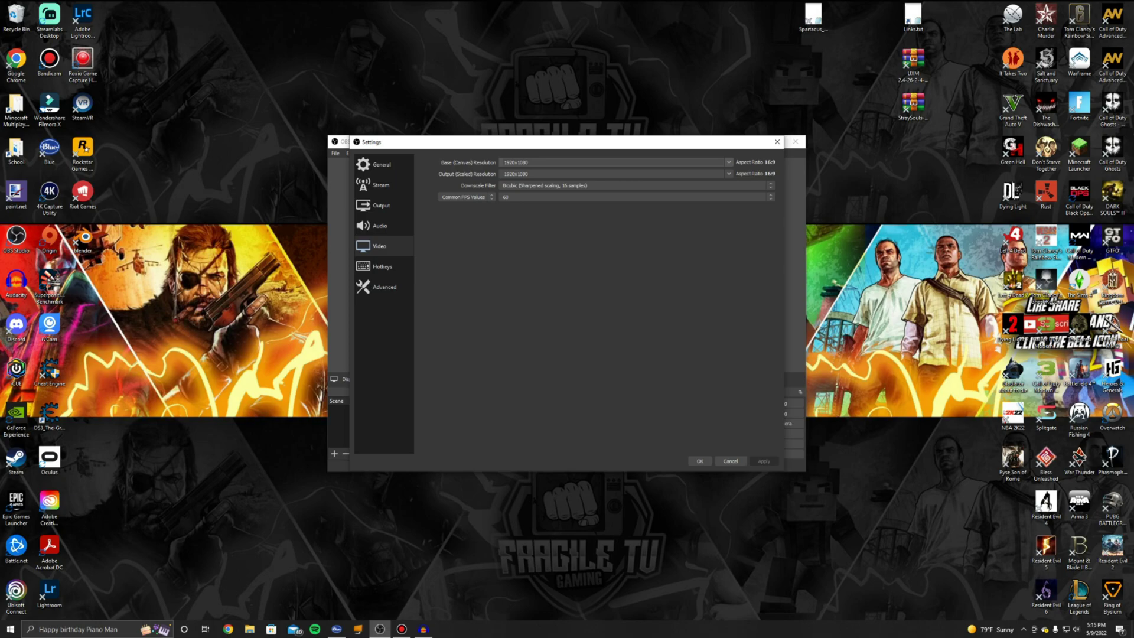
{"action": "left_click", "coordinate": [728, 162]}
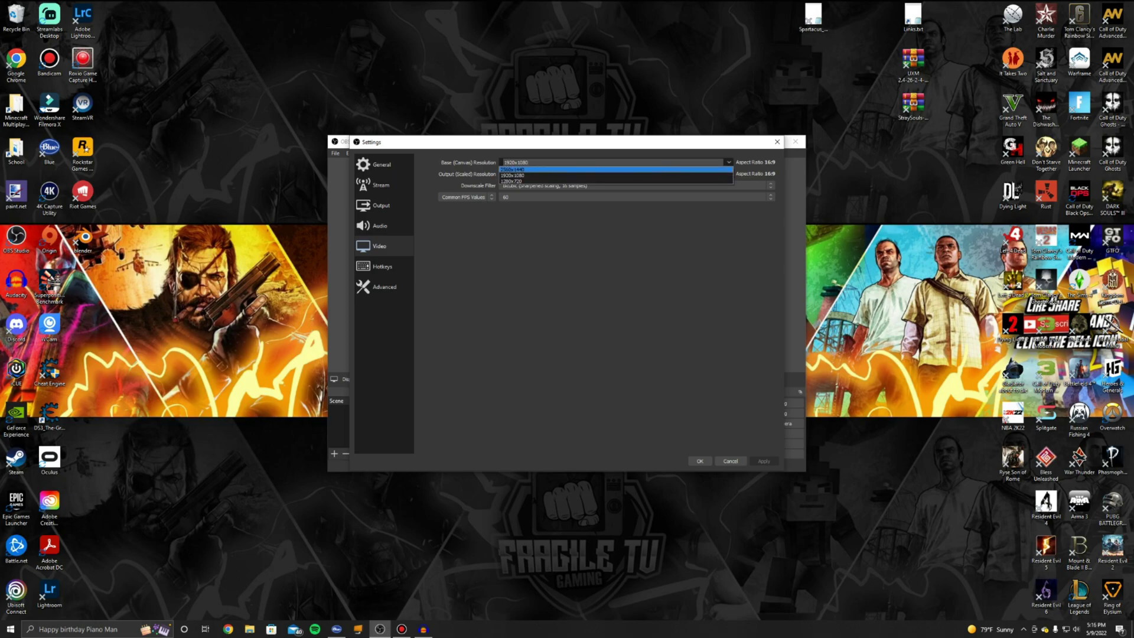
{"action": "key", "text": "Escape"}
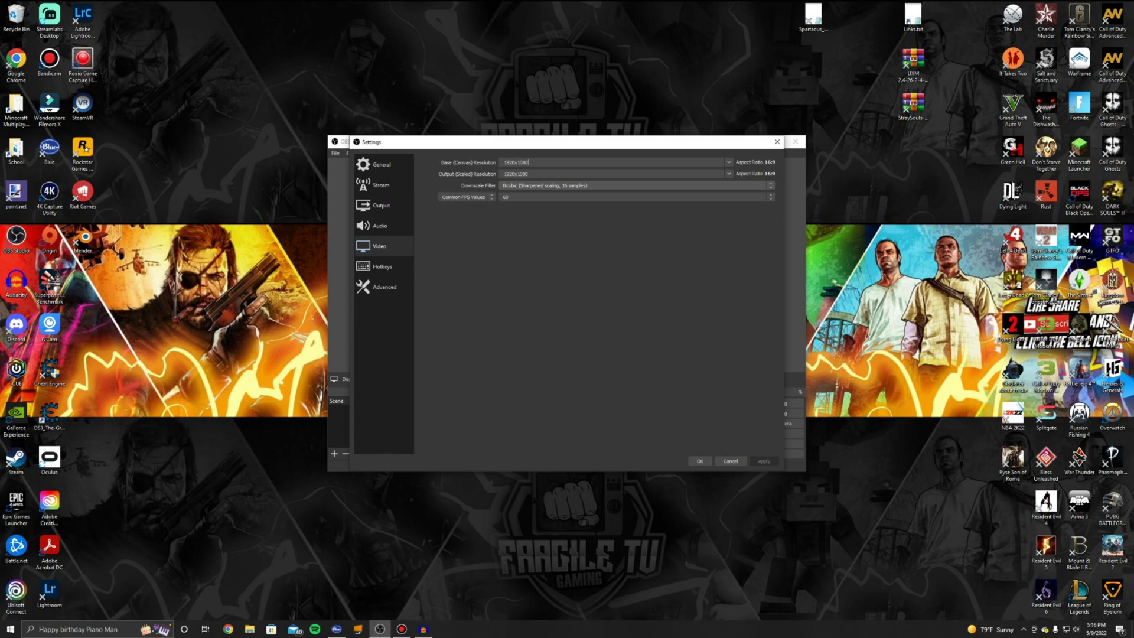
Examine the available downscale filter options without changing the selection.
{"action": "left_click", "coordinate": [634, 185]}
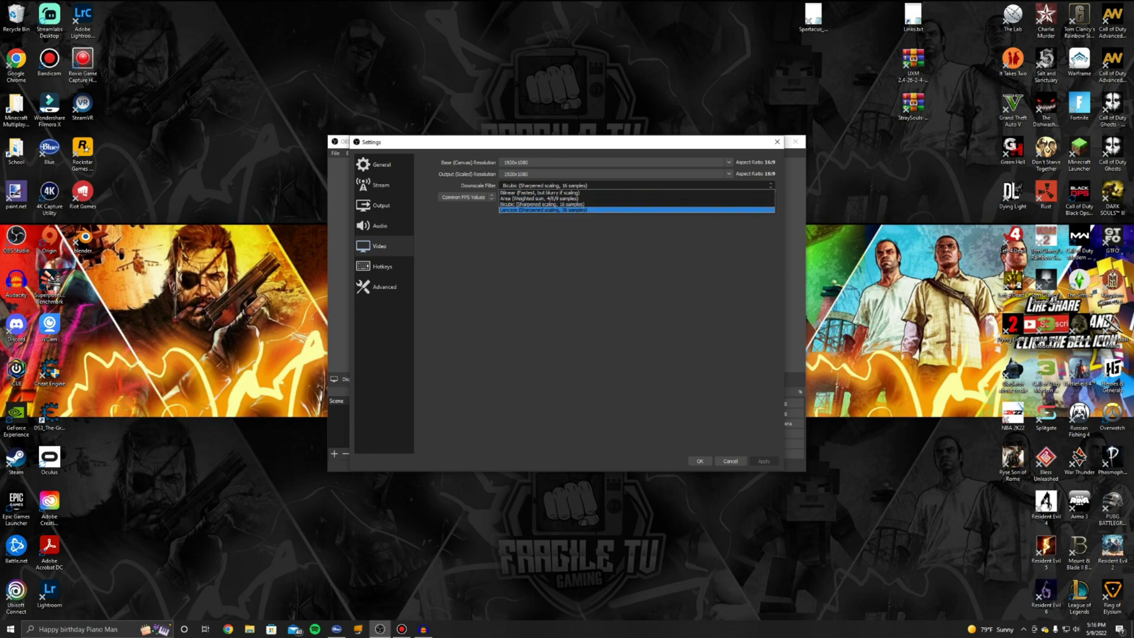
{"action": "left_click", "coordinate": [634, 186]}
{"action": "left_click", "coordinate": [635, 186]}
{"action": "key", "text": "Up"}
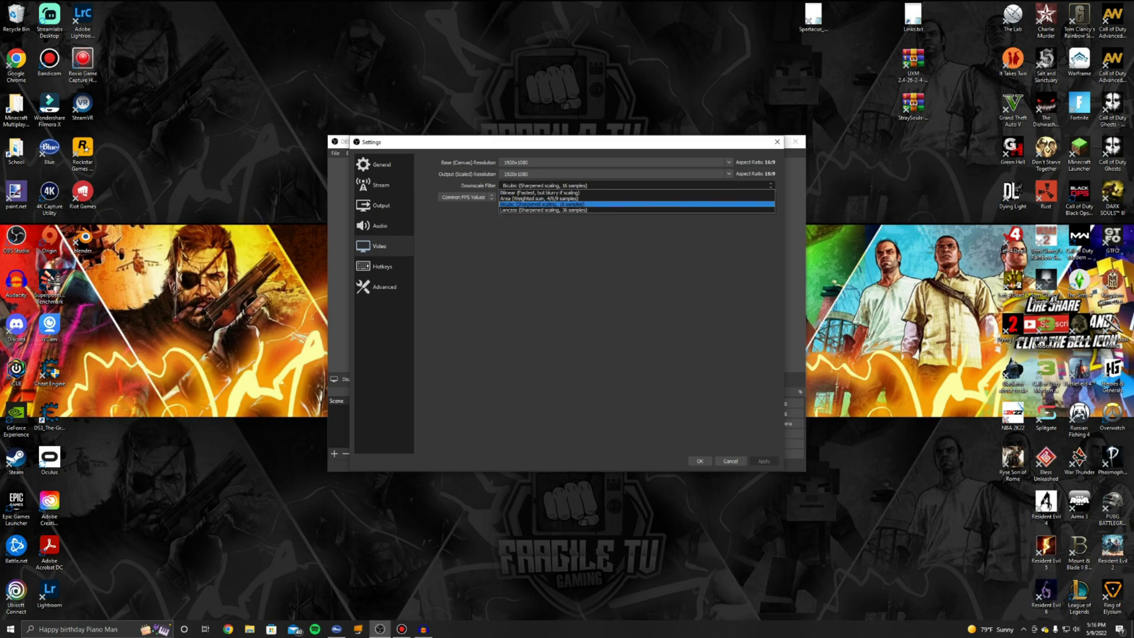
{"action": "key", "text": "Down"}
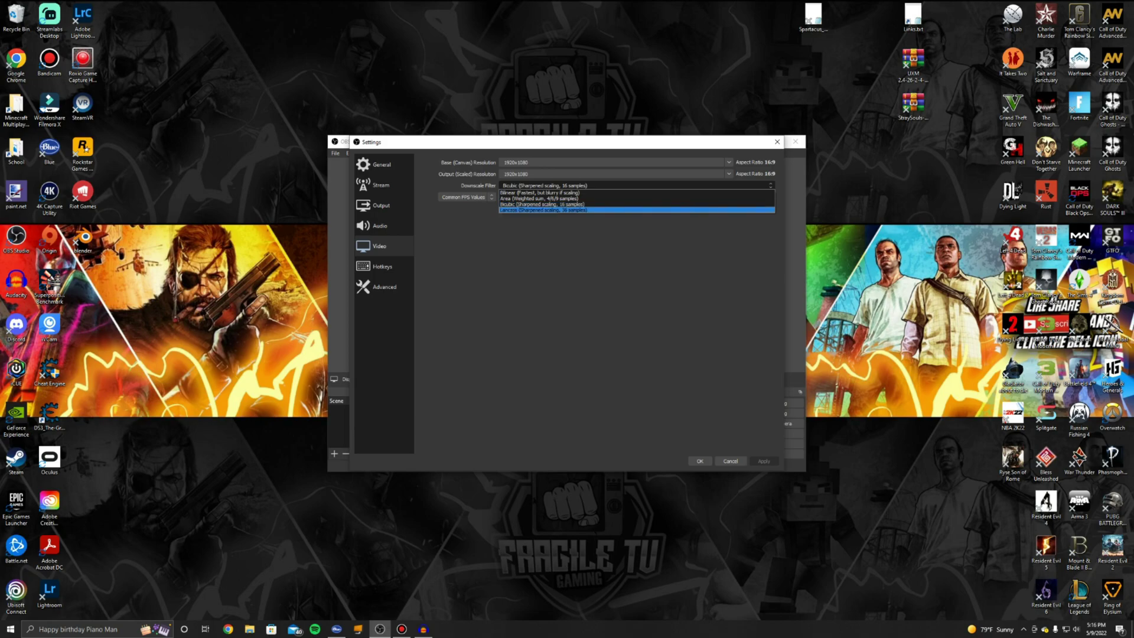
{"action": "key", "text": "Up"}
{"action": "key", "text": "Up"}
{"action": "key", "text": "Down"}
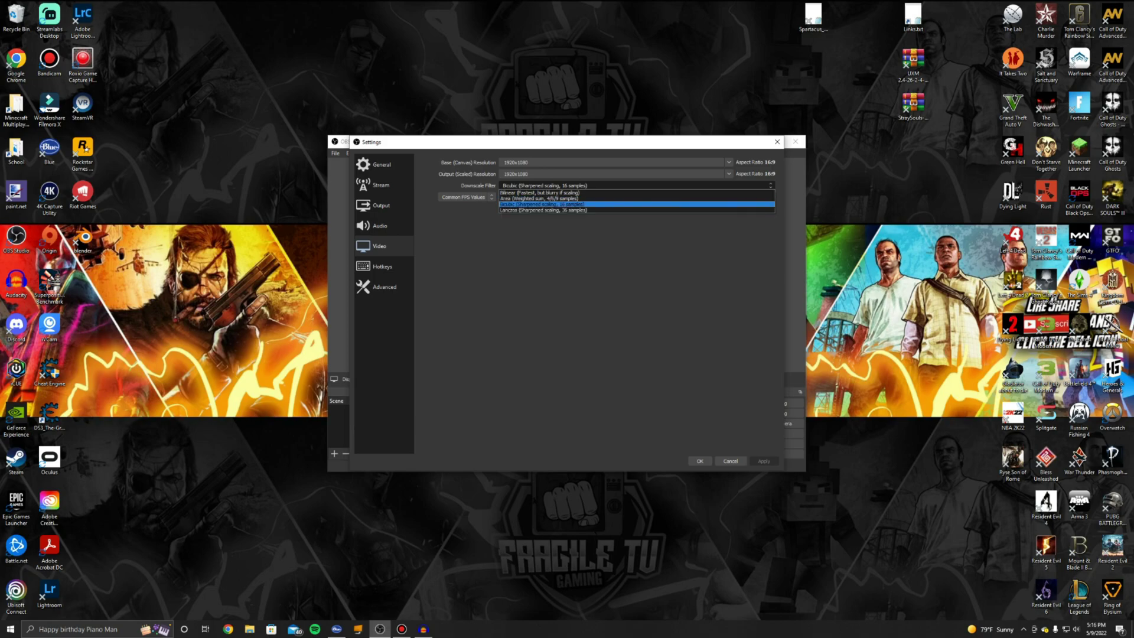
{"action": "key", "text": "Up"}
{"action": "key", "text": "Up"}
{"action": "key", "text": "Escape"}
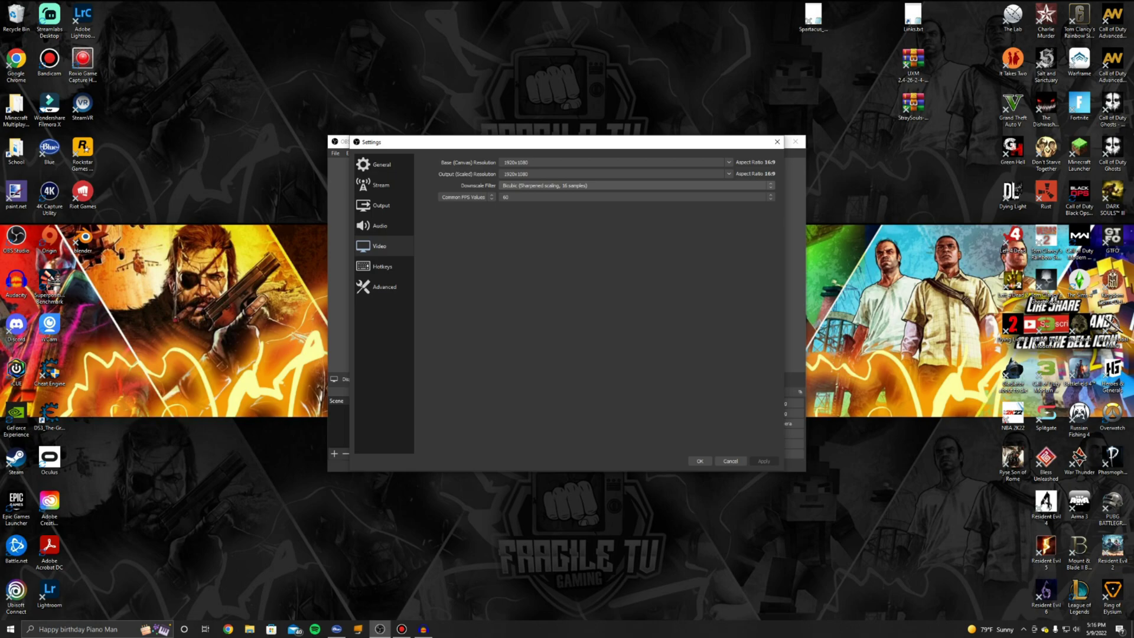
Set the common FPS value to 30 in the video settings.
{"action": "left_click", "coordinate": [635, 197]}
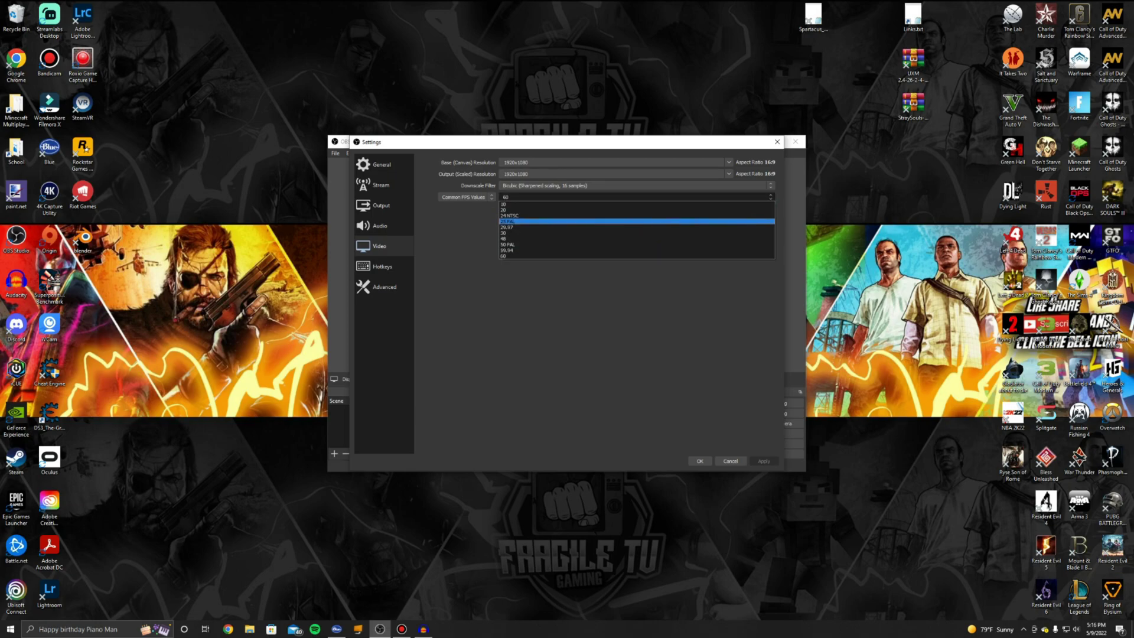
{"action": "key", "text": "Return"}
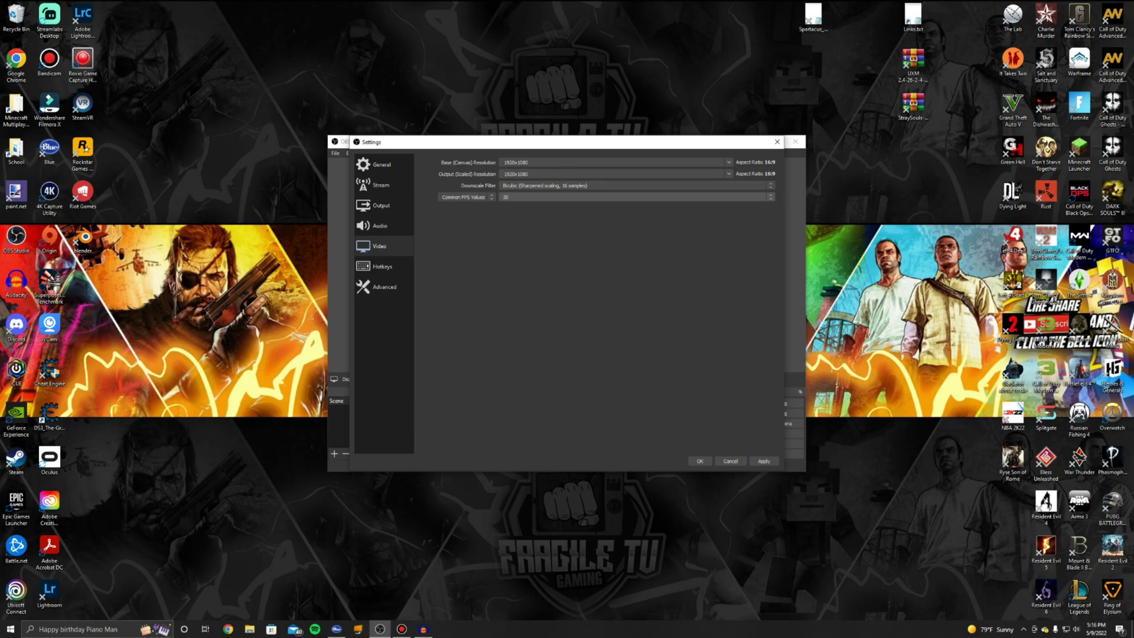
{"action": "key", "text": "shift+Tab"}
Switch the output mode to Advanced in the output settings.
{"action": "left_click", "coordinate": [384, 205]}
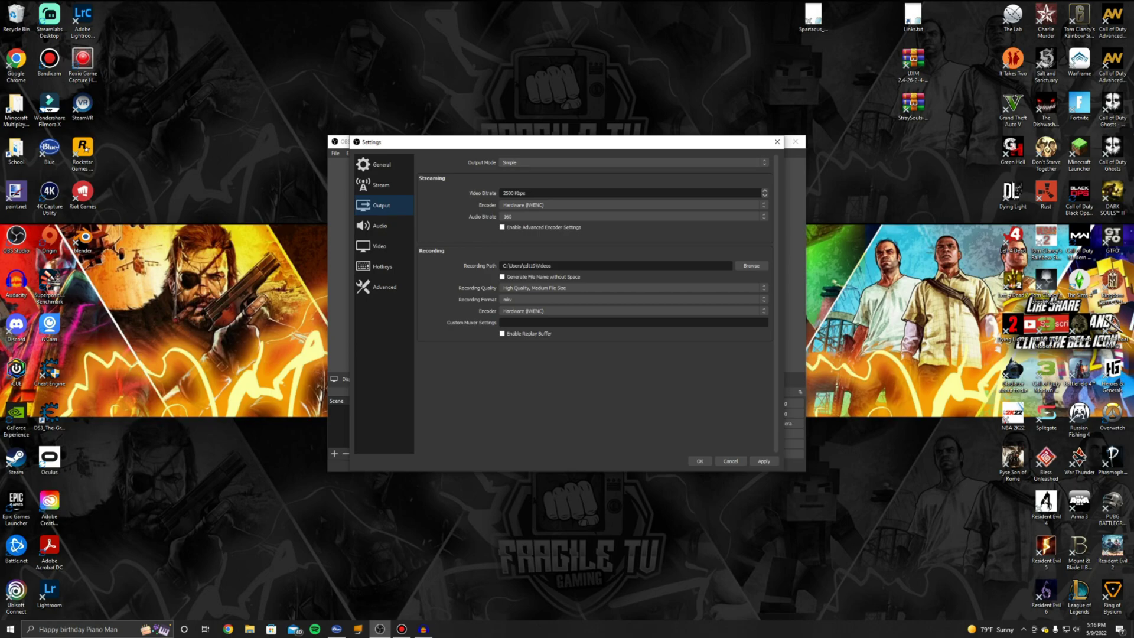
{"action": "key", "text": "Tab"}
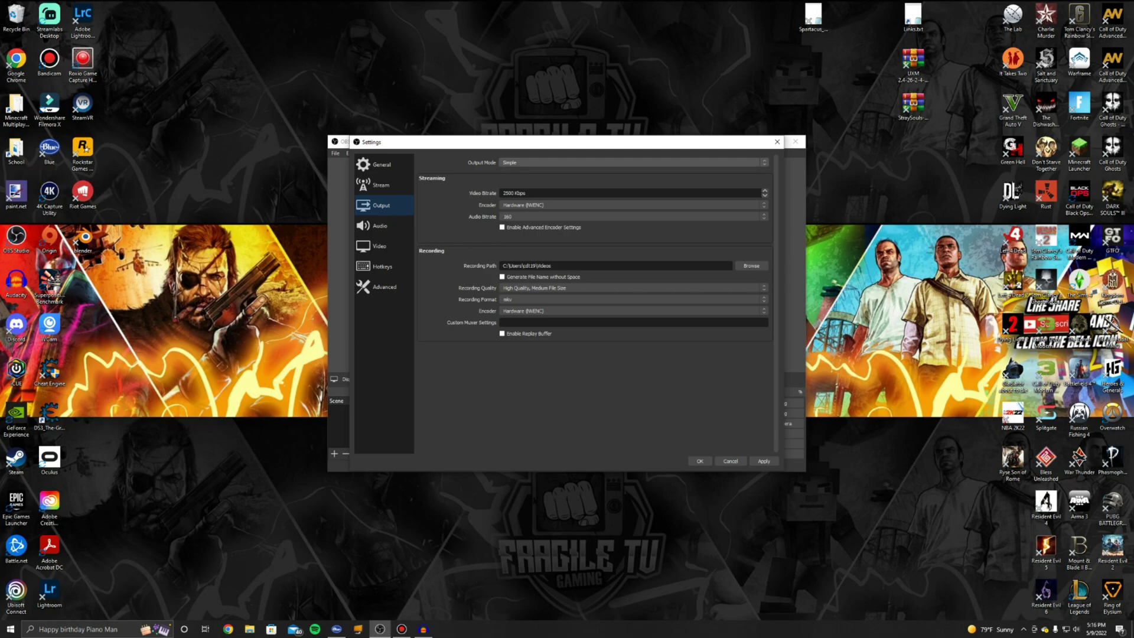
{"action": "key", "text": "alt+Down"}
{"action": "key", "text": "Down"}
{"action": "key", "text": "Return"}
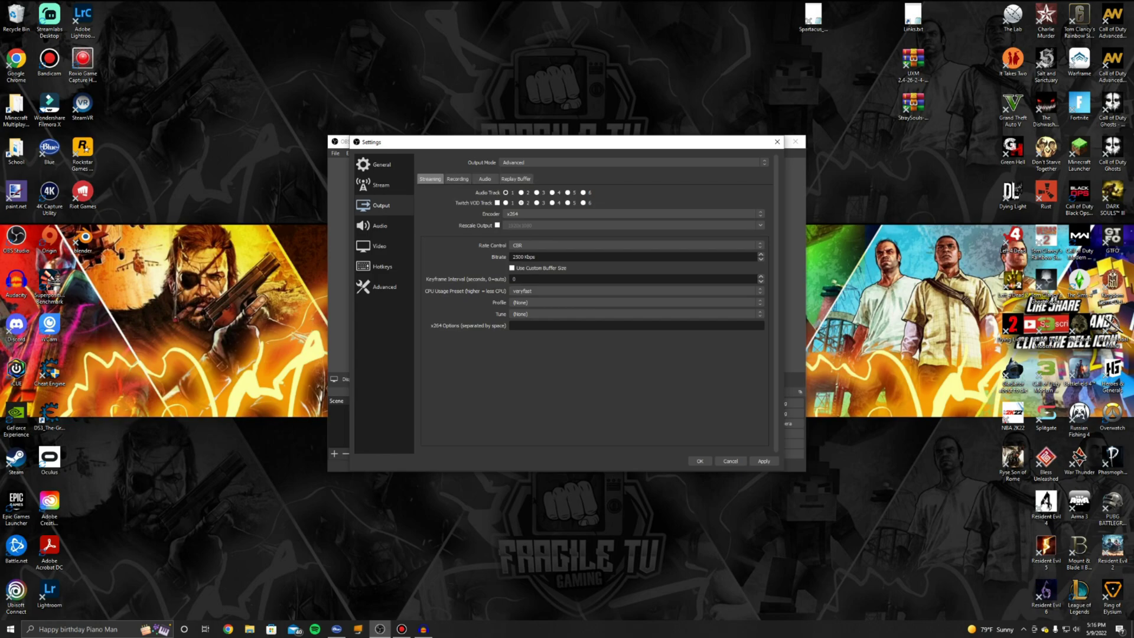
Set the streaming encoder to NVIDIA NVENC H.264 (new).
{"action": "key", "text": "Tab"}
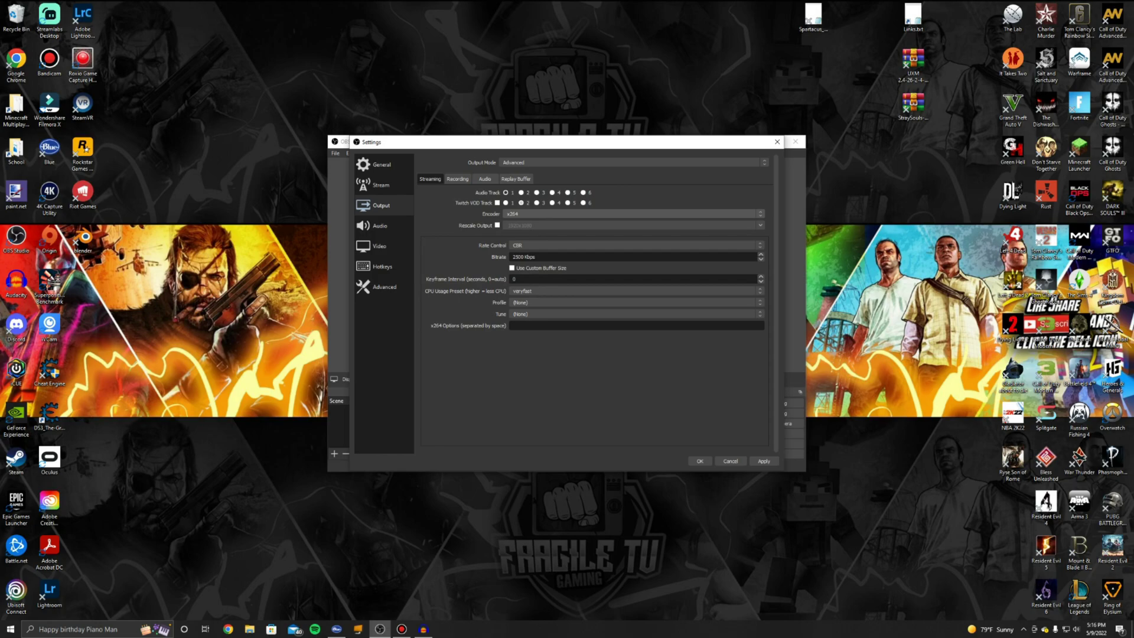
{"action": "key", "text": "space"}
{"action": "key", "text": "Up"}
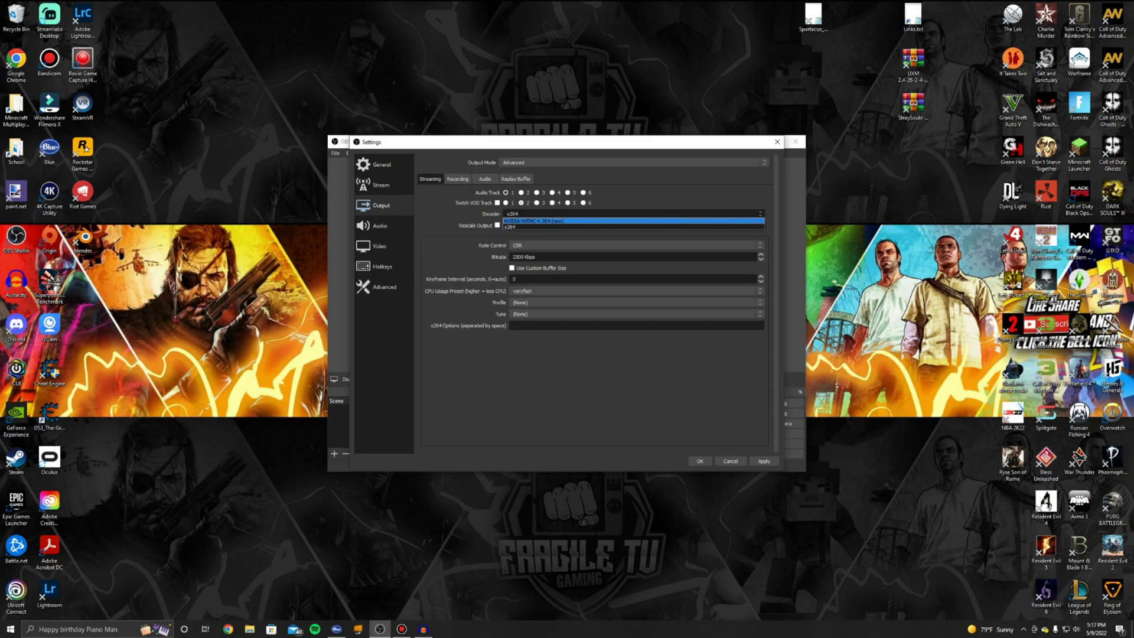
{"action": "key", "text": "Return"}
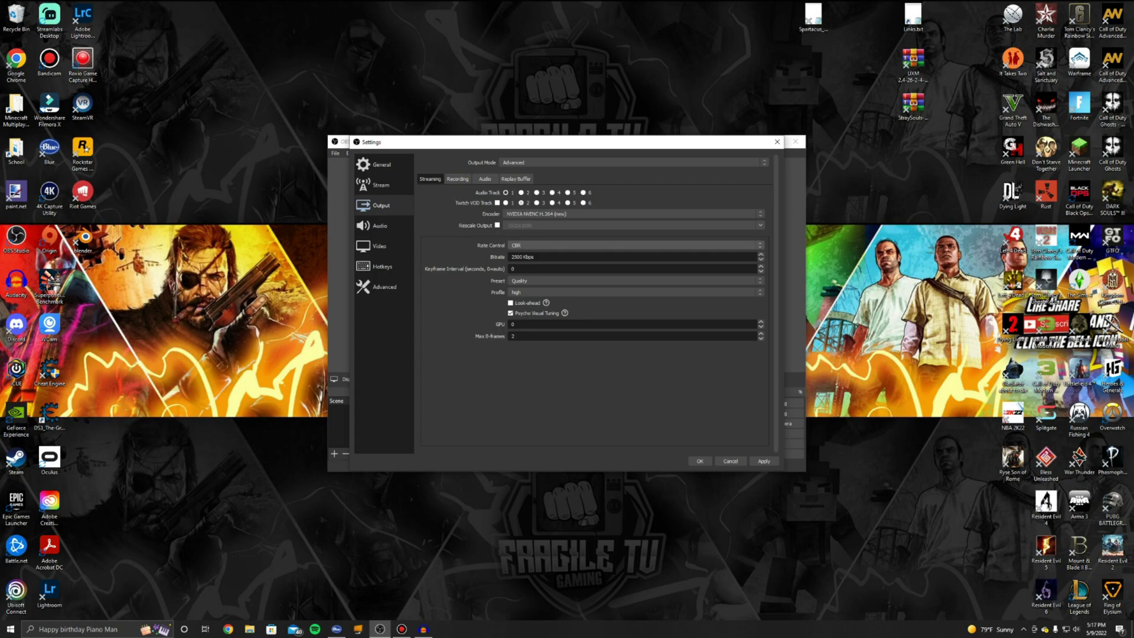
Keep the streaming rate control at CBR and set the bitrate to 6000 Kbps.
{"action": "left_click", "coordinate": [635, 245]}
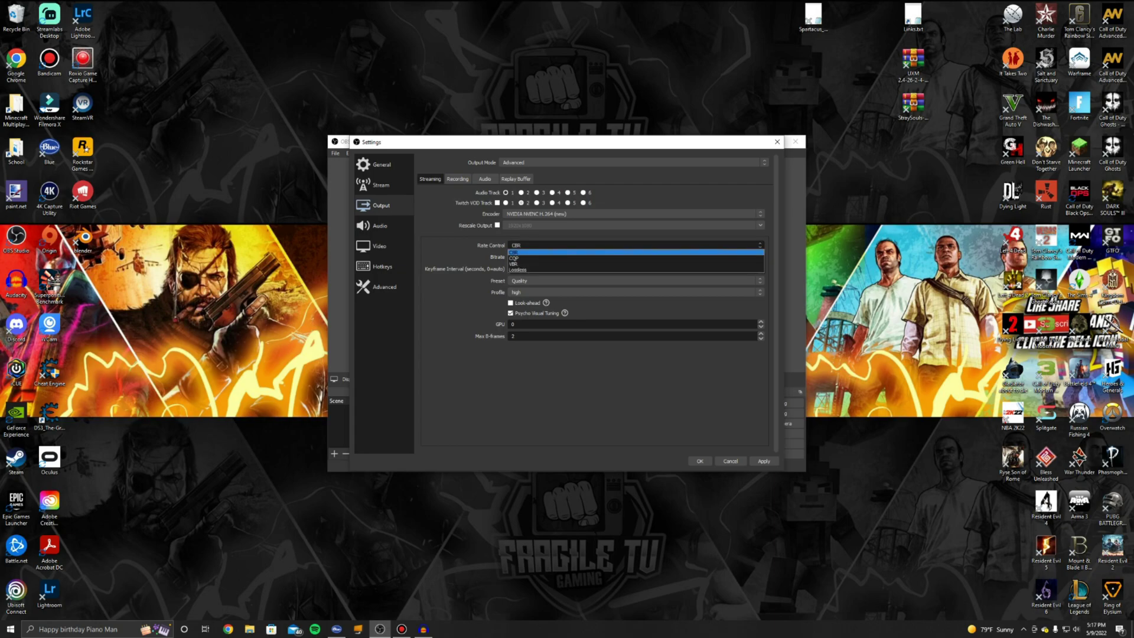
{"action": "left_click", "coordinate": [634, 248]}
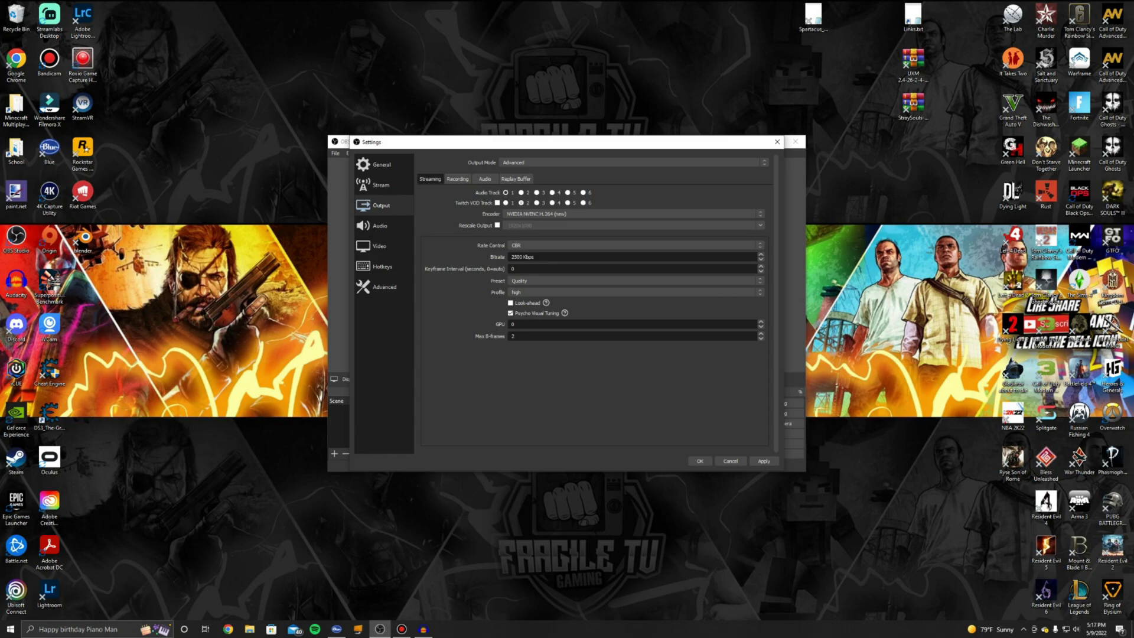
{"action": "key", "text": "Tab"}
{"action": "type", "text": "4500"}
{"action": "key", "text": "BackSpace"}
{"action": "key", "text": "BackSpace"}
{"action": "key", "text": "BackSpace"}
{"action": "key", "text": "BackSpace"}
{"action": "type", "text": "6000"}
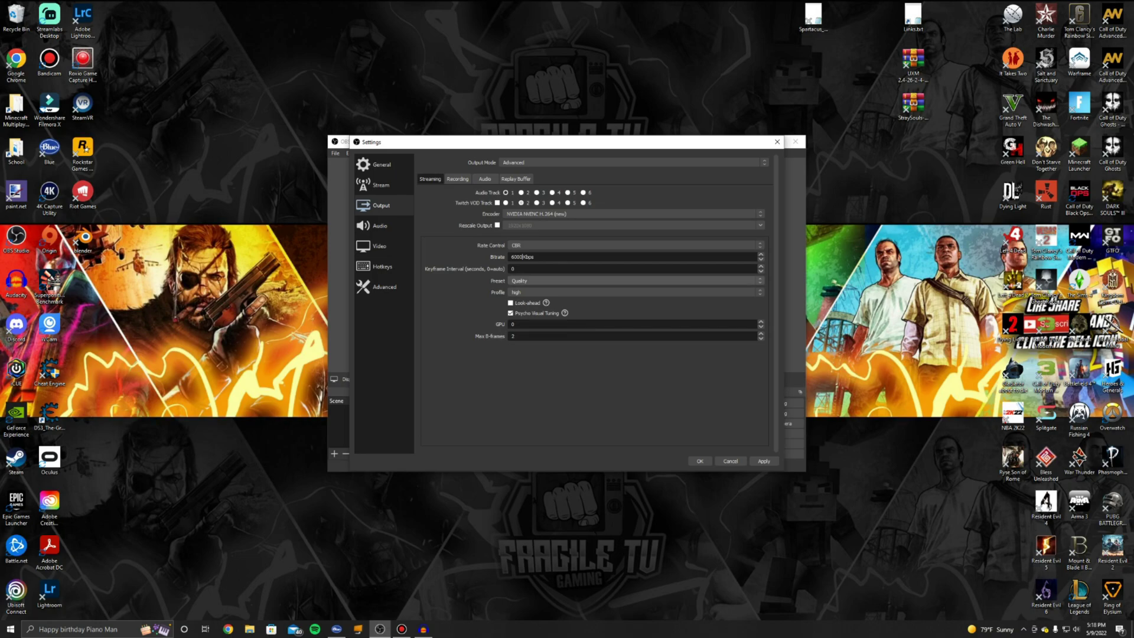
Set the streaming encoder's preset to Max Quality and its profile to high.
{"action": "left_click", "coordinate": [523, 280]}
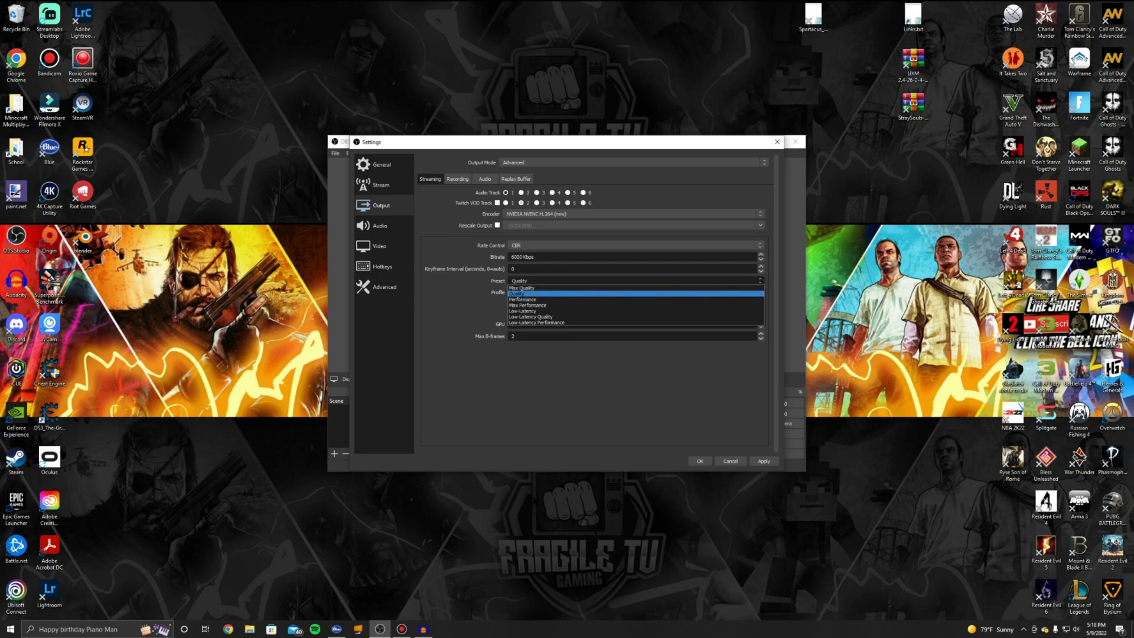
{"action": "left_click", "coordinate": [523, 287]}
{"action": "left_click", "coordinate": [523, 292]}
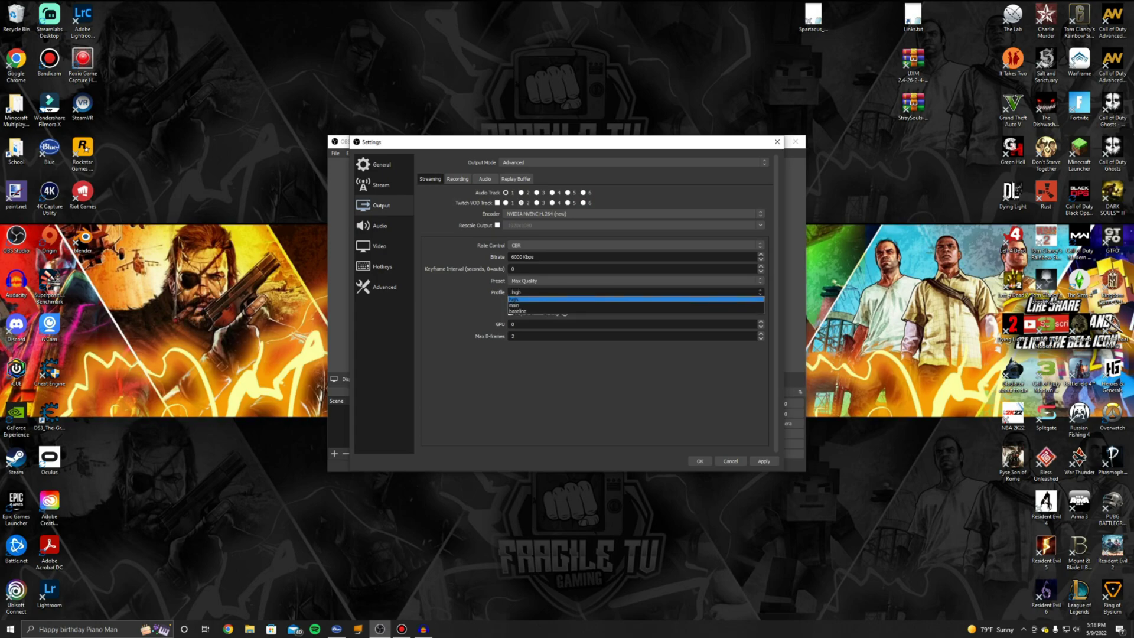
{"action": "left_click", "coordinate": [523, 299]}
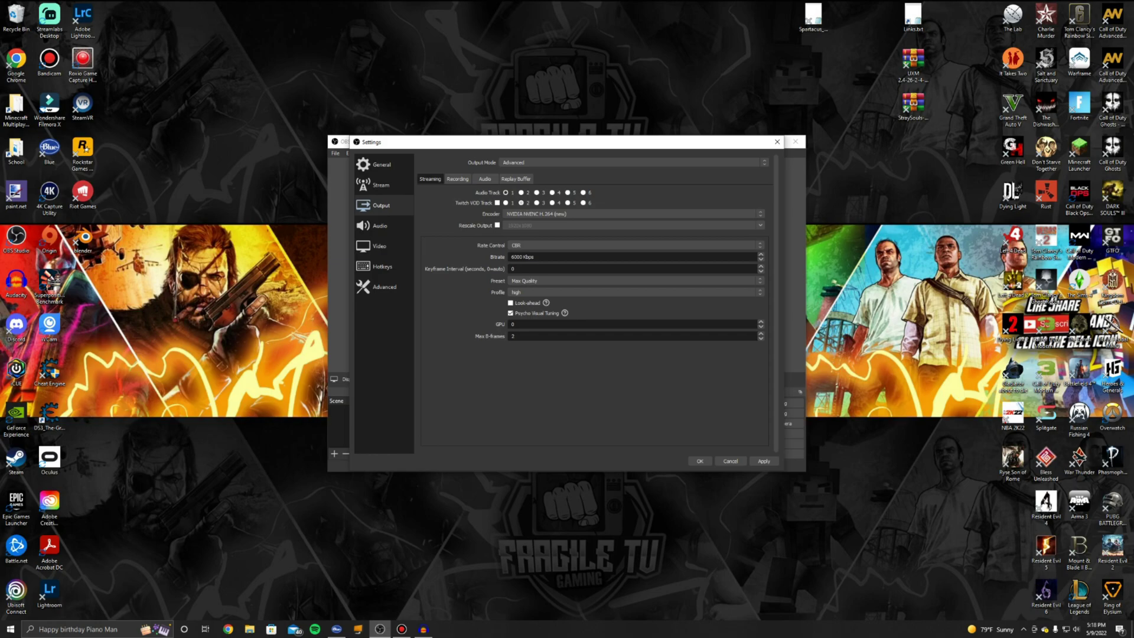
Replace the leading digits of the streaming bitrate with 750.
{"action": "left_click_drag", "start_coordinate": [520, 256], "coordinate": [510, 257]}
{"action": "type", "text": "750"}
Open the recording output settings and look at the folder choices for the recording path, keeping the current one.
{"action": "left_click", "coordinate": [457, 179]}
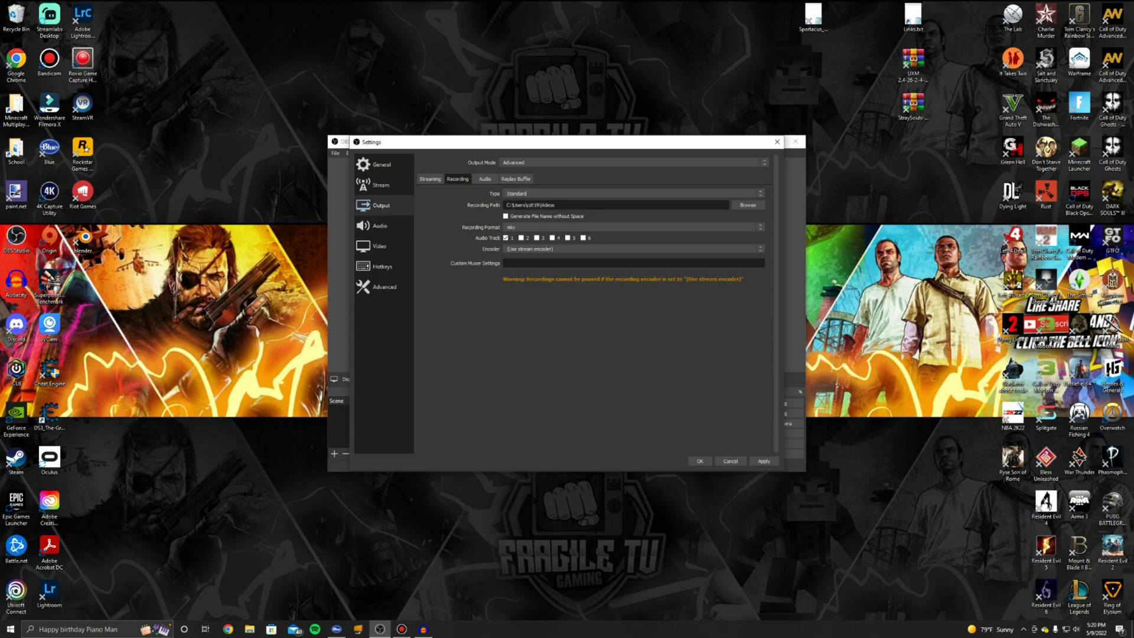
{"action": "left_click", "coordinate": [747, 205]}
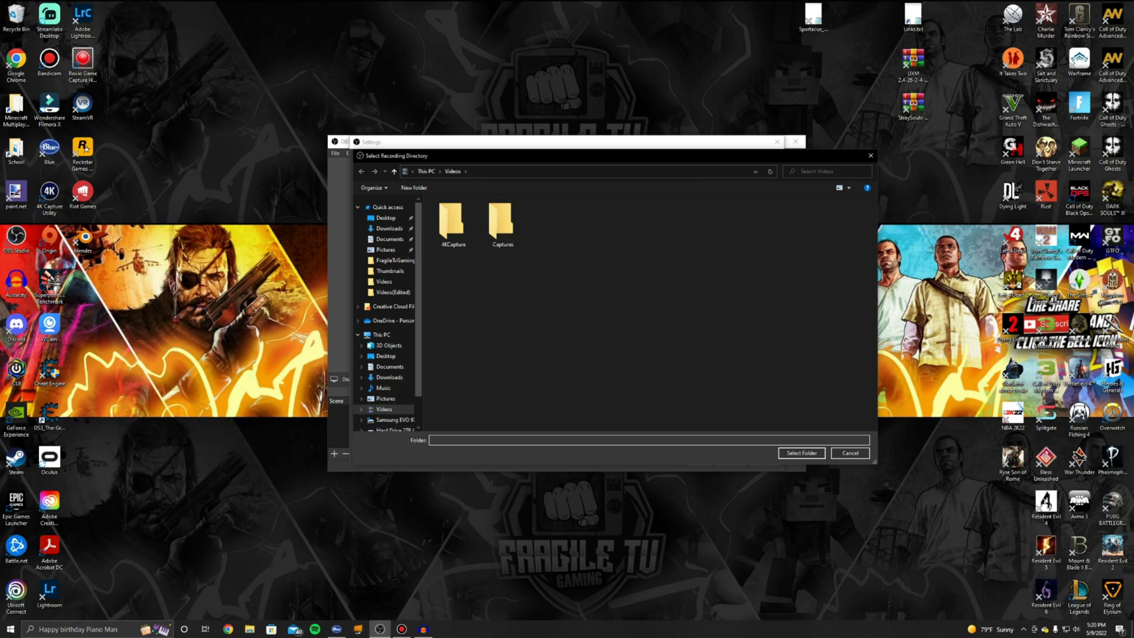
{"action": "left_click", "coordinate": [850, 453]}
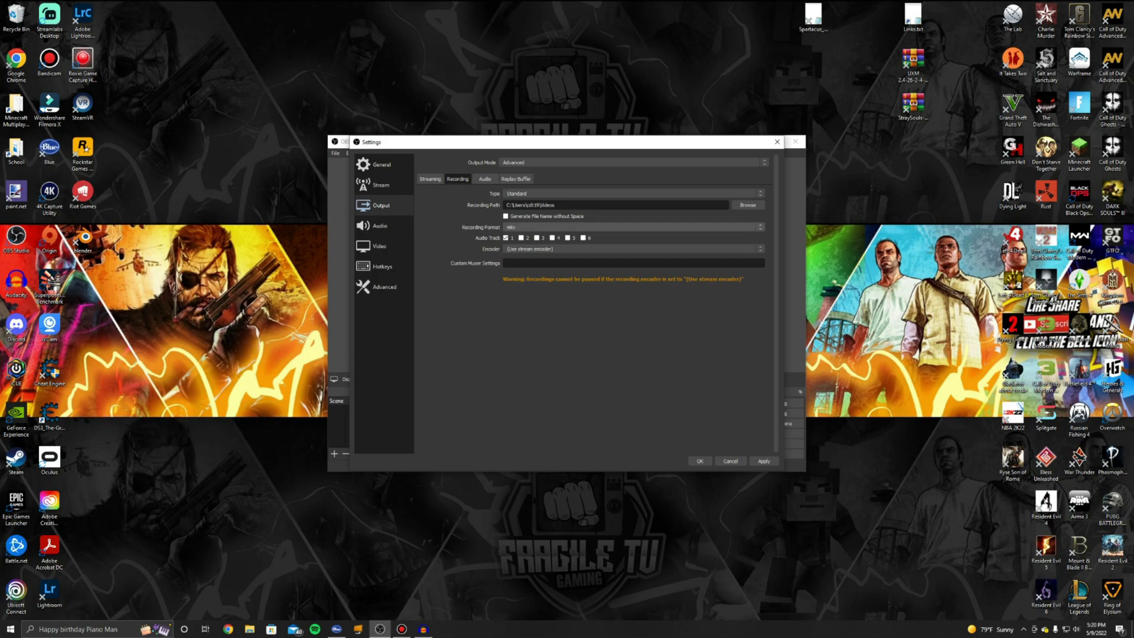
Try the mp4 recording format and switch back to mkv.
{"action": "left_click", "coordinate": [632, 226]}
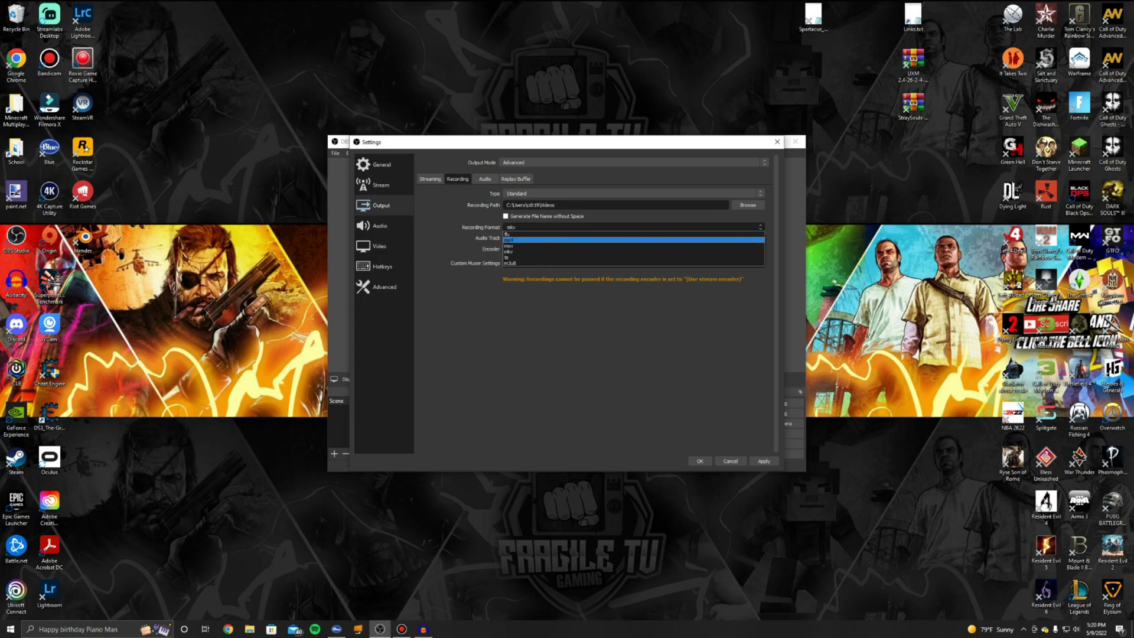
{"action": "left_click", "coordinate": [632, 240]}
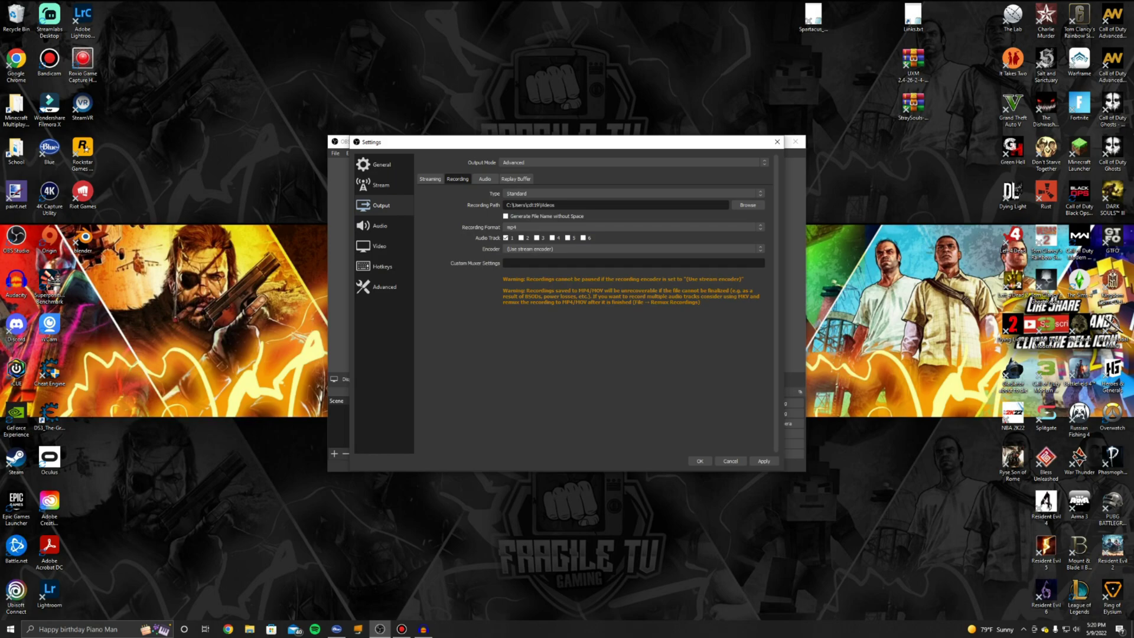
{"action": "left_click", "coordinate": [632, 227]}
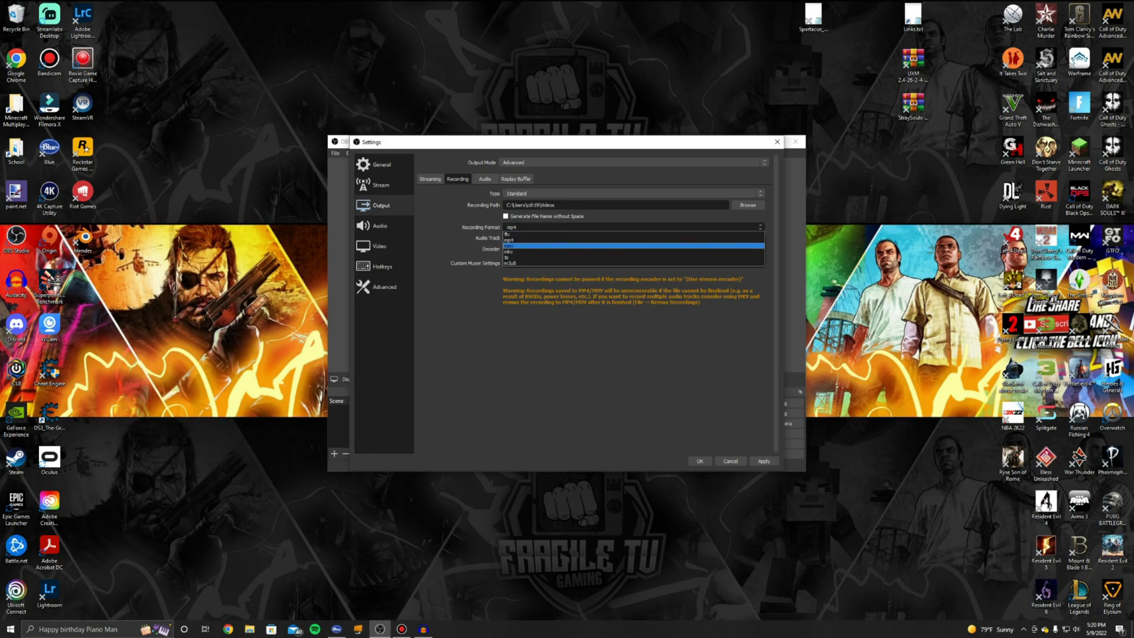
{"action": "left_click", "coordinate": [509, 251]}
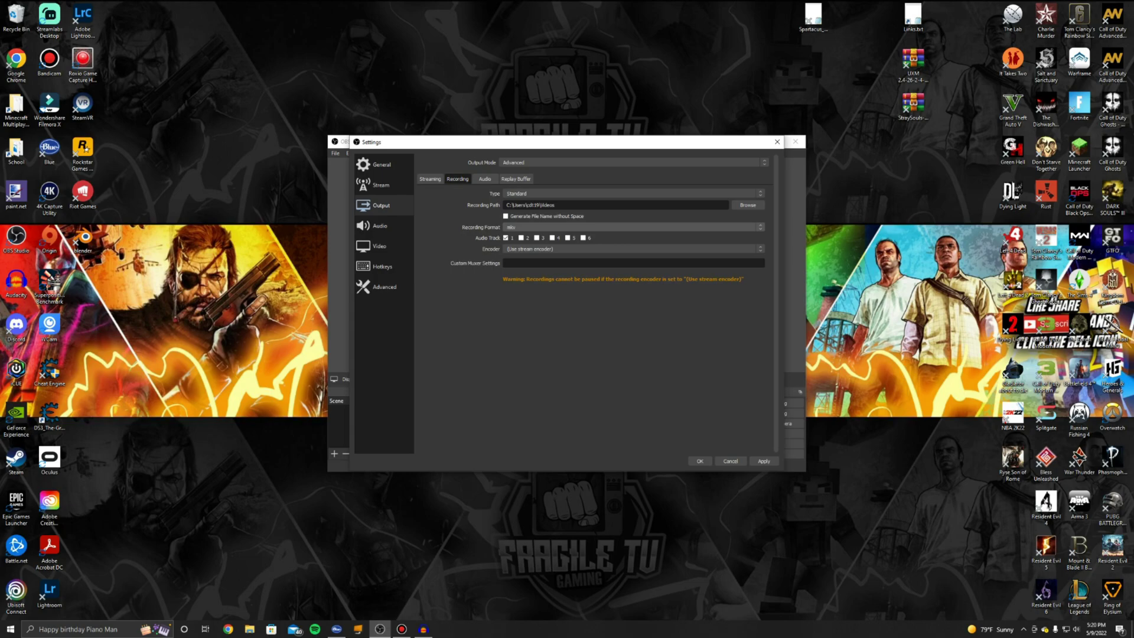
Set the recording format to mp4 and look over the other format choices without changing it.
{"action": "left_click", "coordinate": [632, 227]}
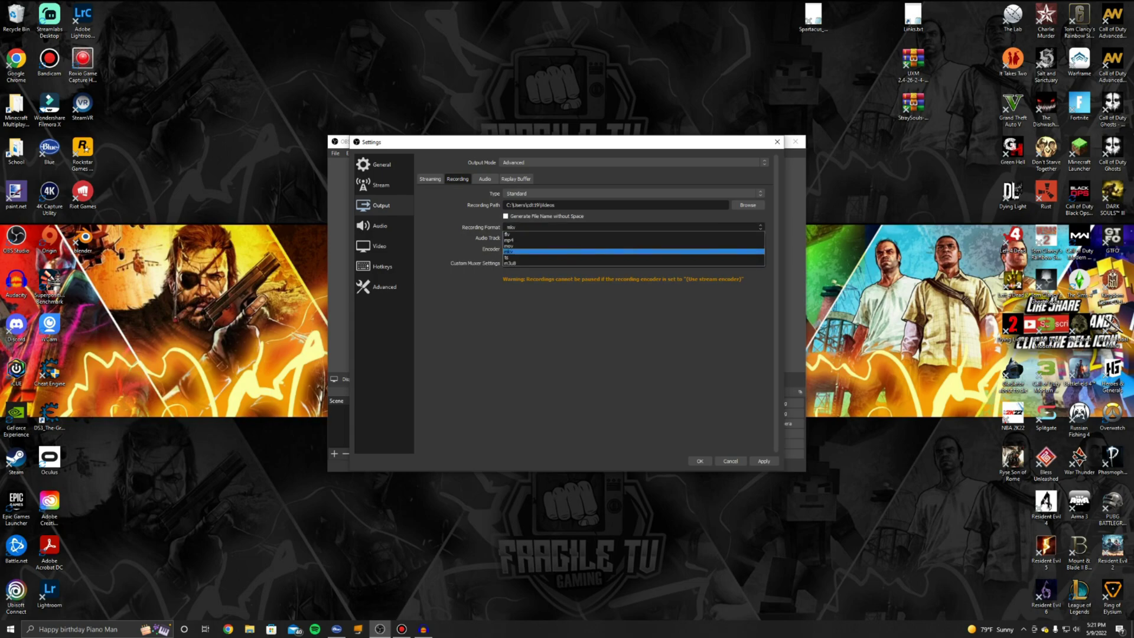
{"action": "left_click", "coordinate": [632, 239]}
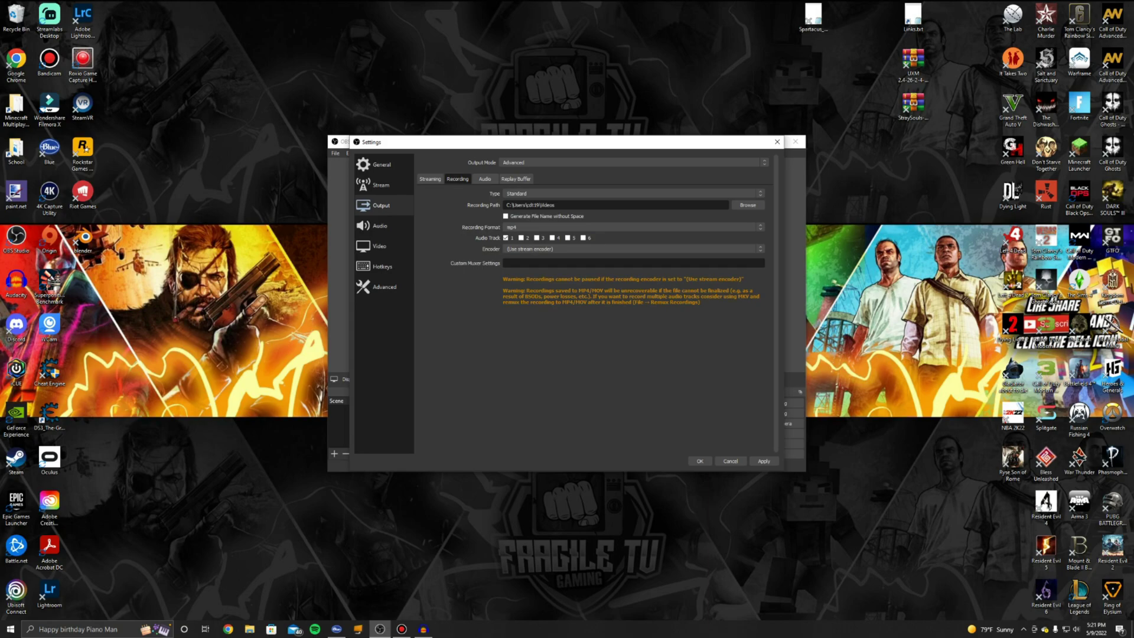
{"action": "left_click", "coordinate": [631, 227]}
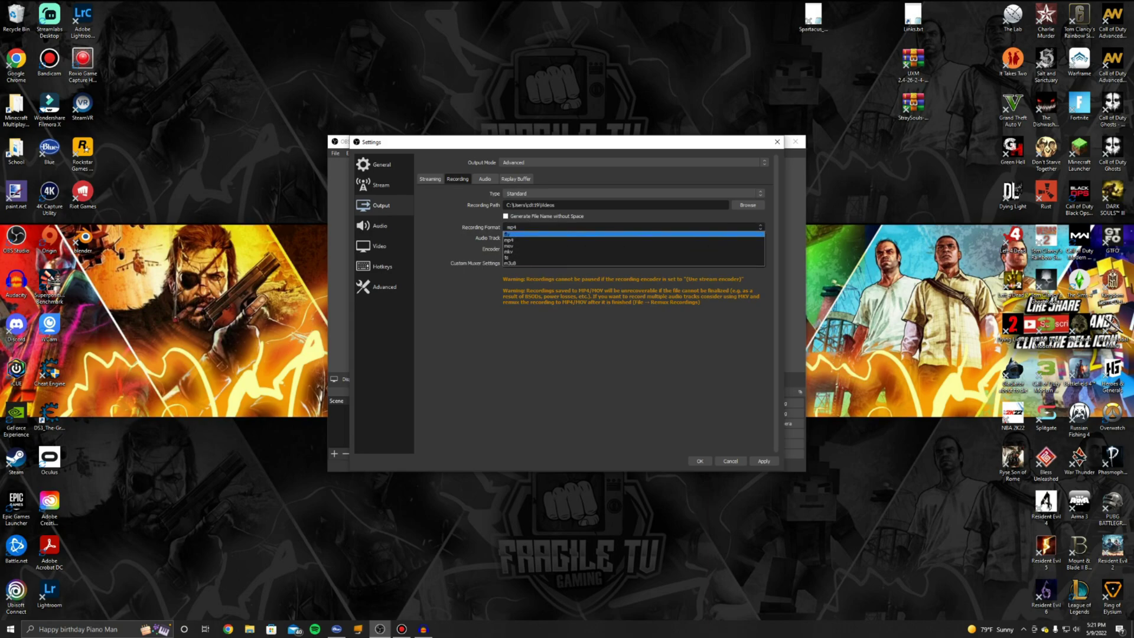
{"action": "key", "text": "Escape"}
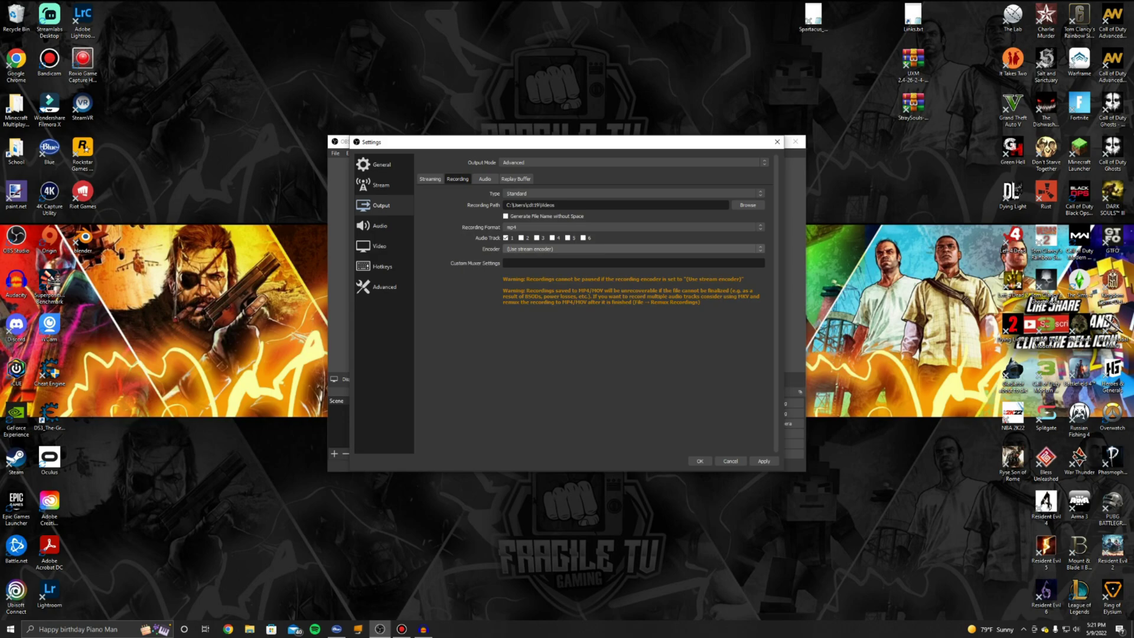
Set the recording encoder to NVIDIA NVENC H.264 (new) instead of using the stream encoder.
{"action": "left_click", "coordinate": [633, 249]}
{"action": "key", "text": "Down"}
{"action": "key", "text": "Down"}
{"action": "key", "text": "Down"}
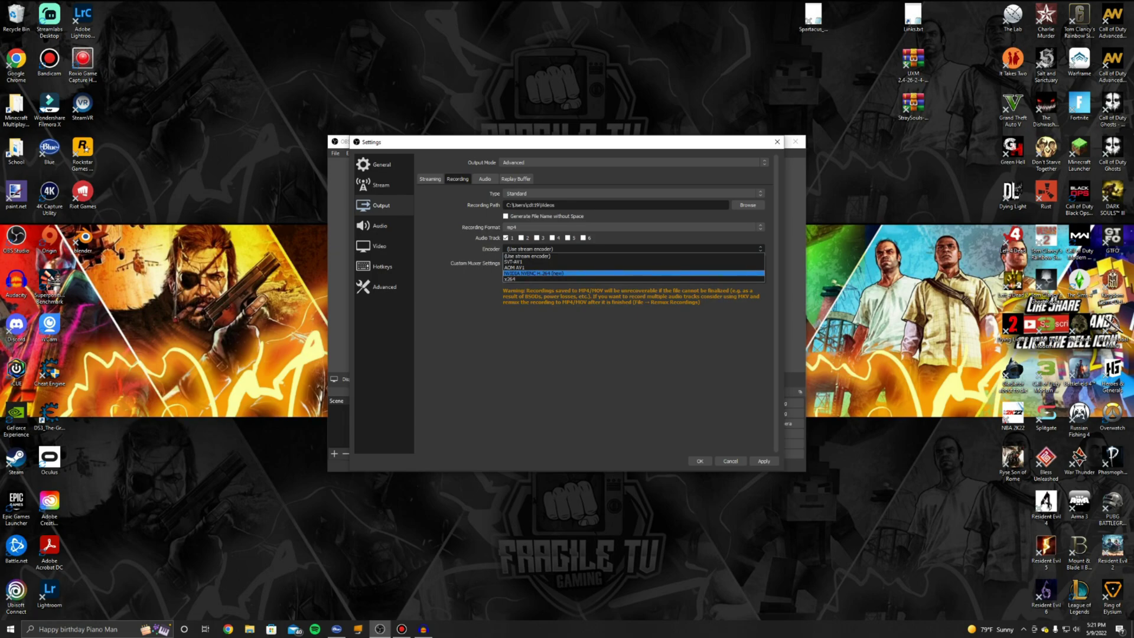
{"action": "key", "text": "Return"}
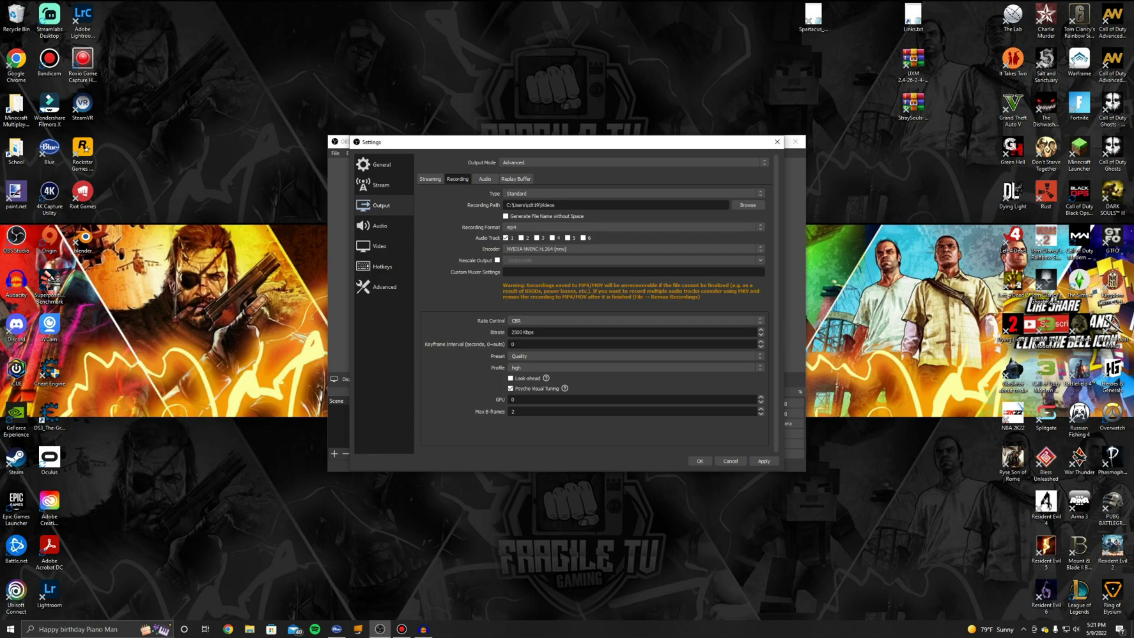
Set the recording bitrate to 25000 Kbps and the encoder preset to Max Quality.
{"action": "double_click", "coordinate": [516, 332]}
{"action": "type", "text": "22000"}
{"action": "key", "text": "BackSpace"}
{"action": "key", "text": "BackSpace"}
{"action": "key", "text": "BackSpace"}
{"action": "key", "text": "BackSpace"}
{"action": "type", "text": "500"}
{"action": "left_click", "coordinate": [634, 356]}
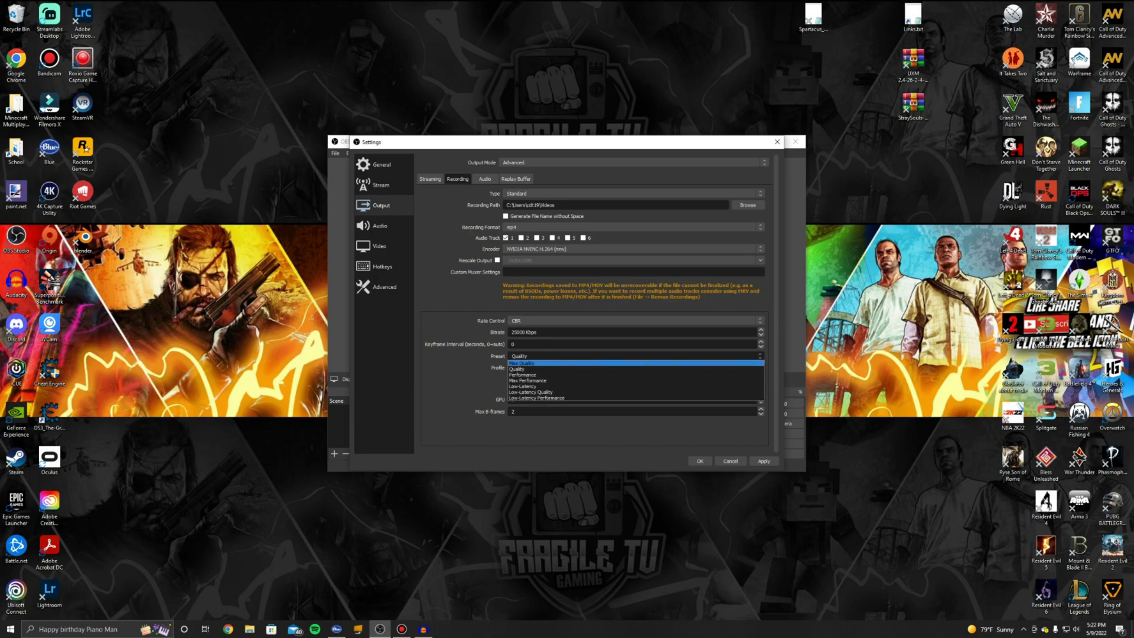
{"action": "left_click", "coordinate": [521, 362]}
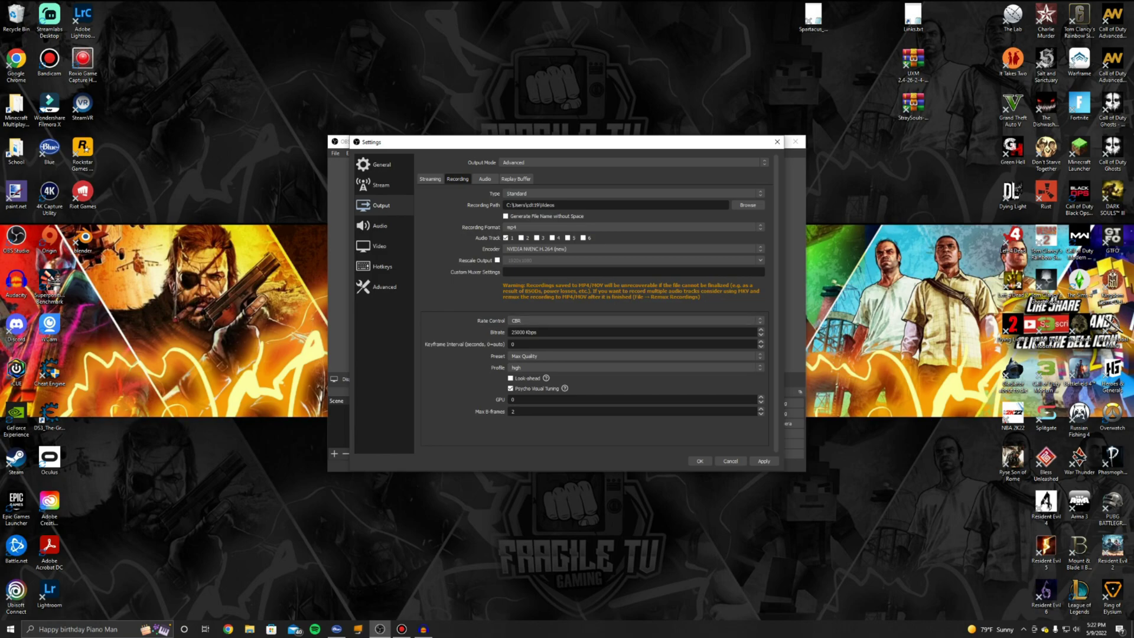
Try Lossless rate control for the recording encoder and switch back to CBR.
{"action": "left_click", "coordinate": [635, 320]}
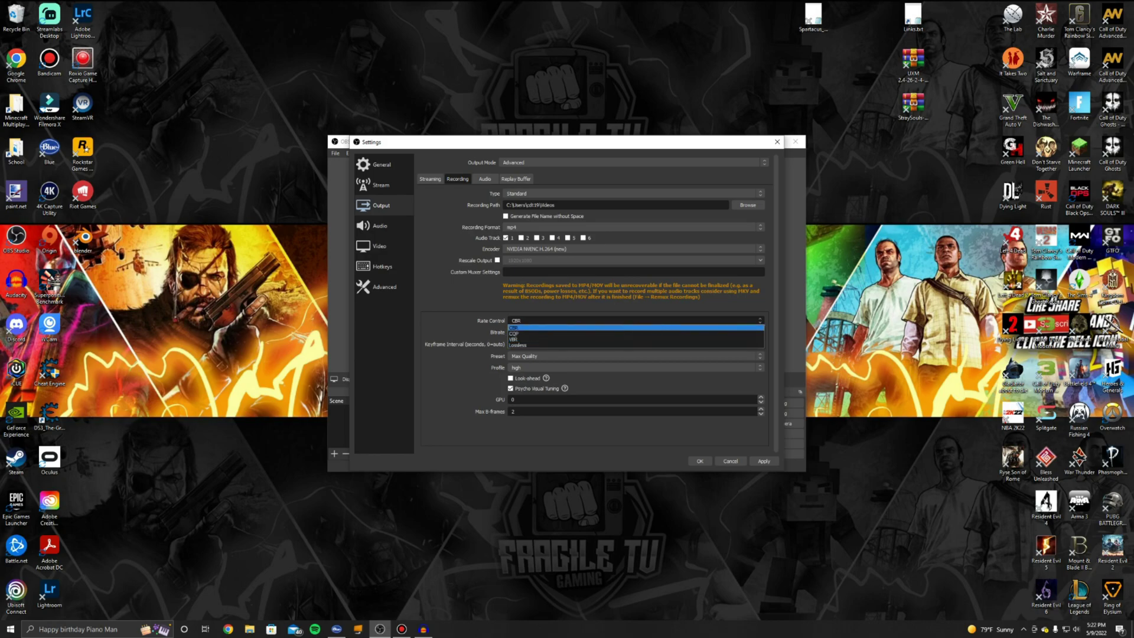
{"action": "left_click", "coordinate": [517, 345]}
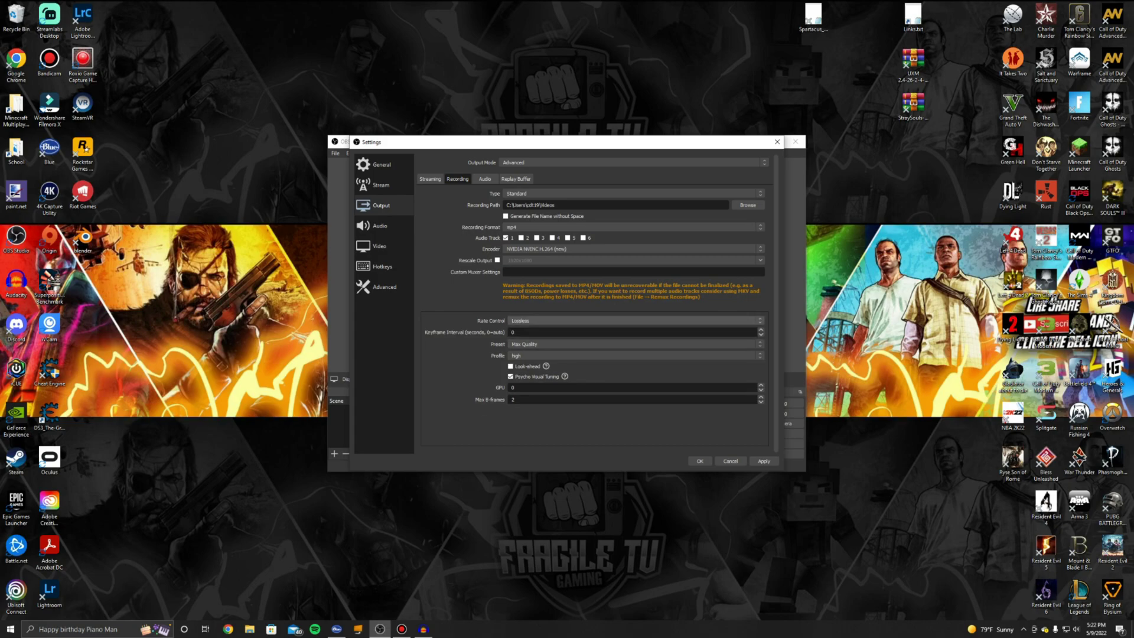
{"action": "left_click", "coordinate": [517, 321]}
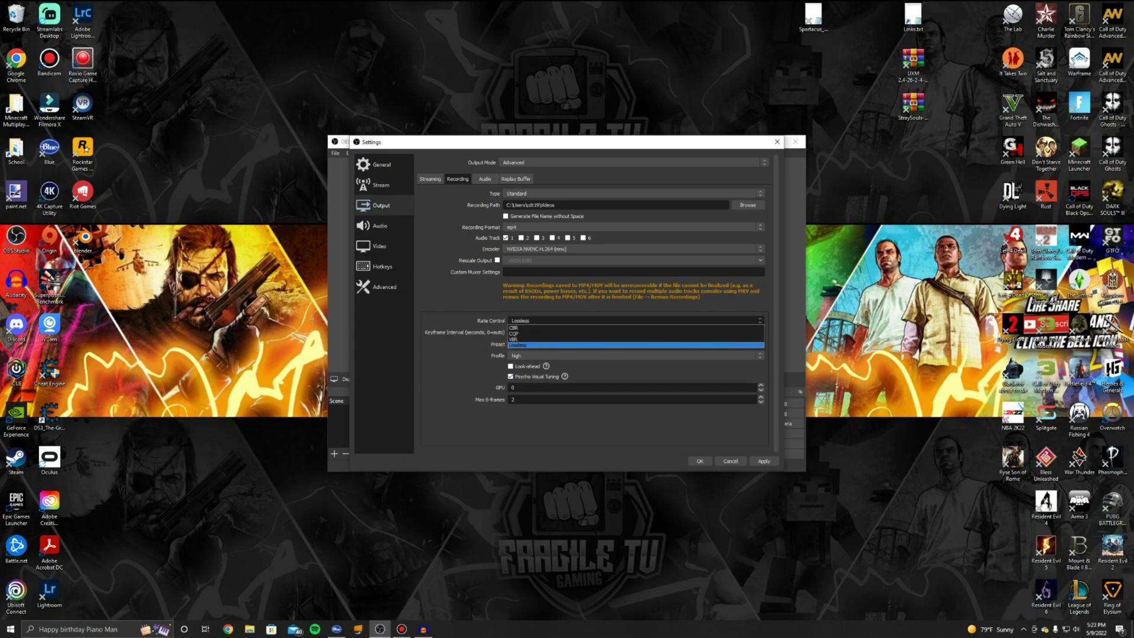
{"action": "left_click", "coordinate": [517, 328]}
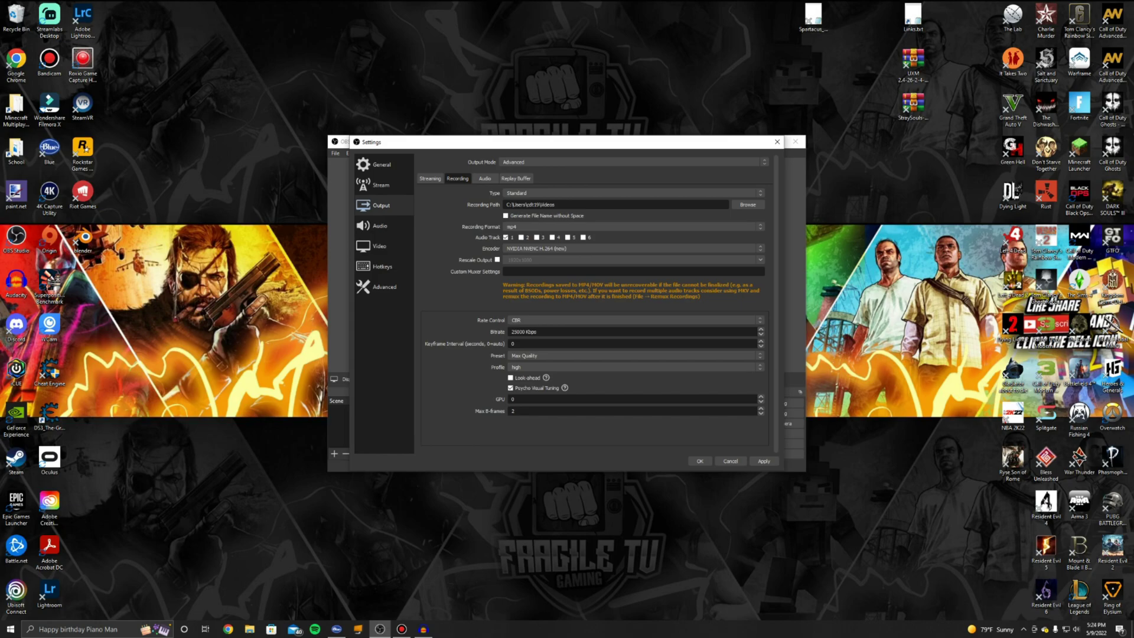
Look through the audio and streaming output settings and return to the recording settings.
{"action": "left_click", "coordinate": [485, 178]}
{"action": "left_click", "coordinate": [457, 178]}
{"action": "left_click", "coordinate": [430, 178]}
{"action": "left_click", "coordinate": [457, 179]}
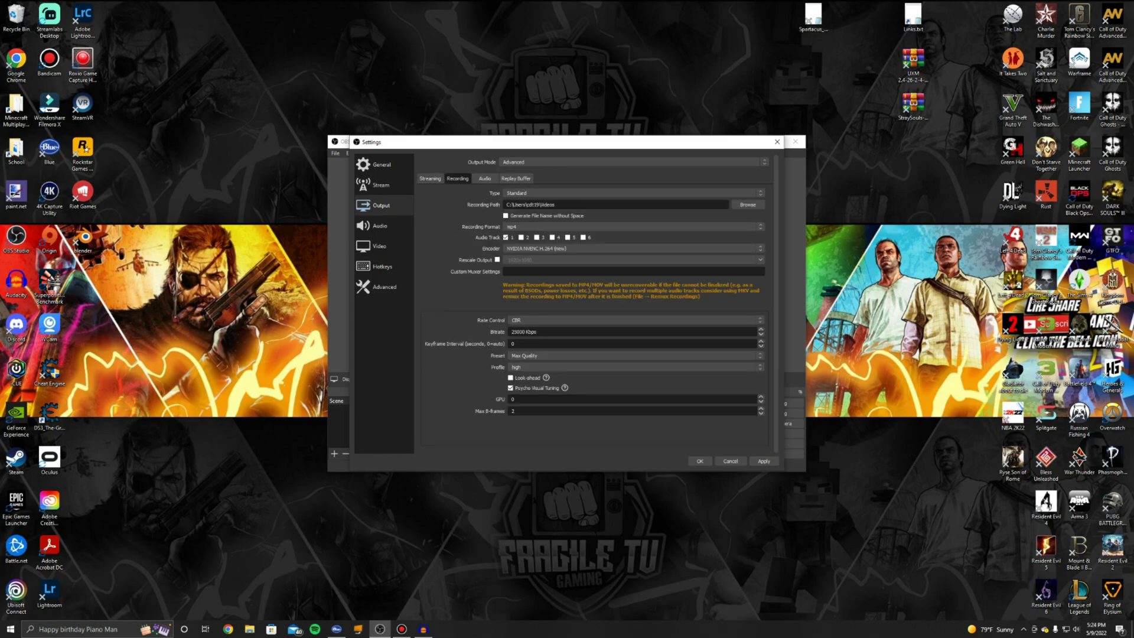